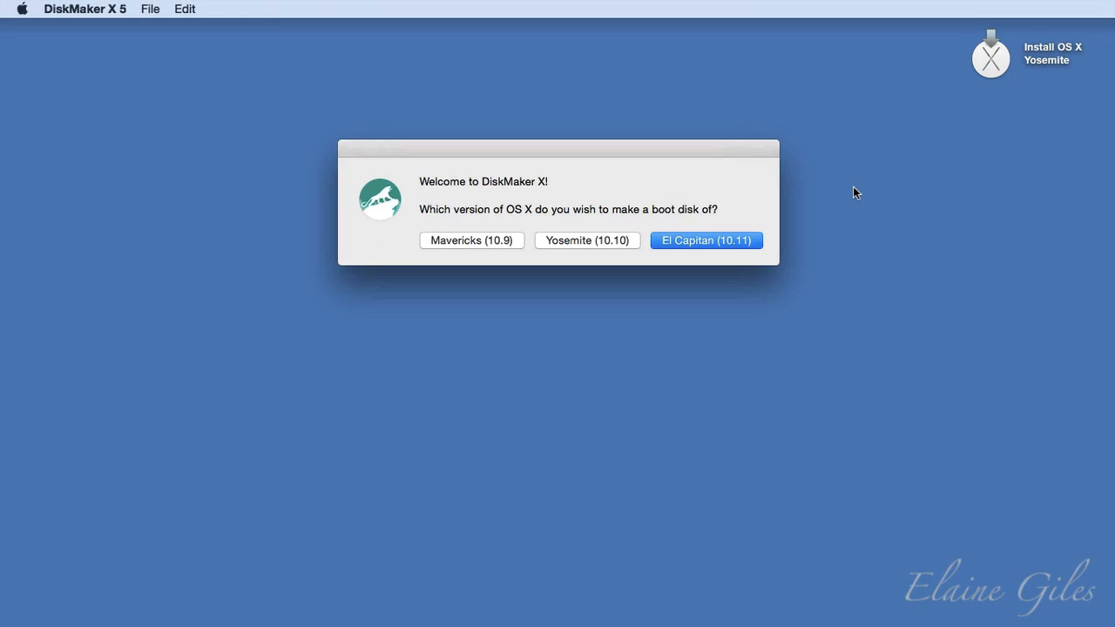
Step: Choose Yosemite (10.10) as the OS X version for the boot disk
{"action": "left_click", "coordinate": [620, 241]}
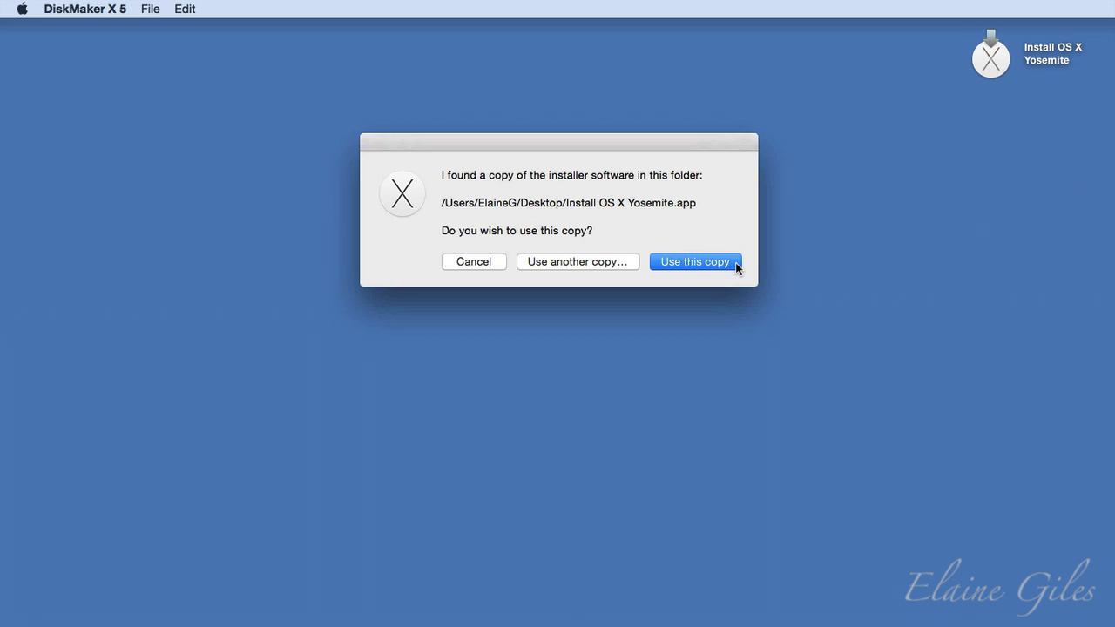
Step: Use the Desktop installer copy, target an 8 GB USB thumb drive, and pick USB Pen Drive to erase
{"action": "left_click", "coordinate": [736, 262]}
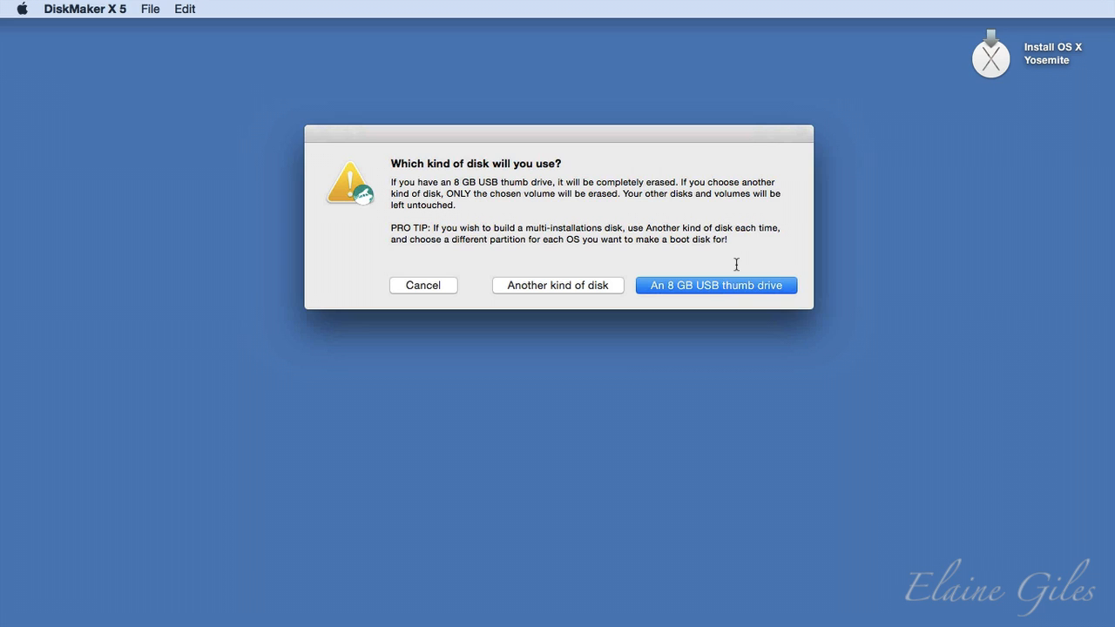
{"action": "left_click", "coordinate": [754, 288]}
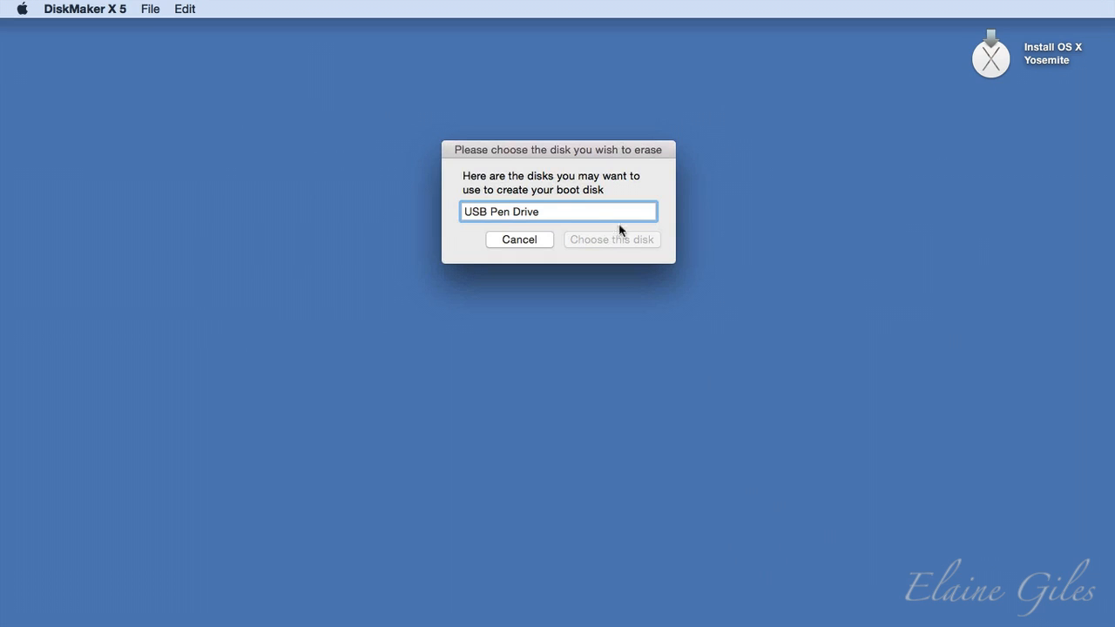
{"action": "left_click", "coordinate": [581, 213]}
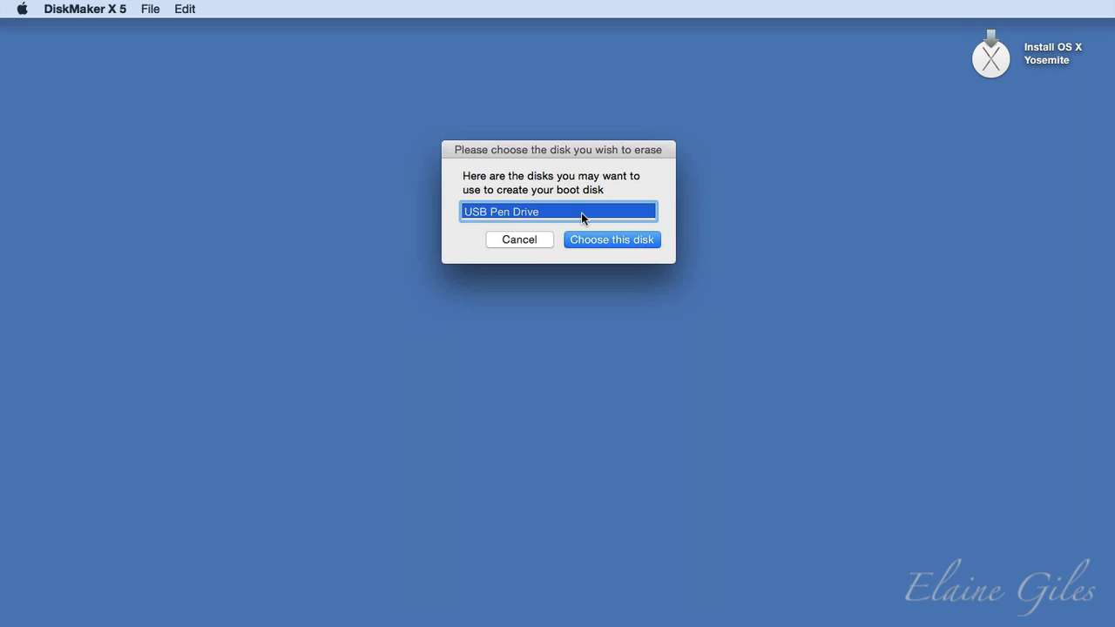
Step: Confirm USB Pen Drive as target, agree to erase and create the disk, and acknowledge the admin notice
{"action": "left_click", "coordinate": [619, 240]}
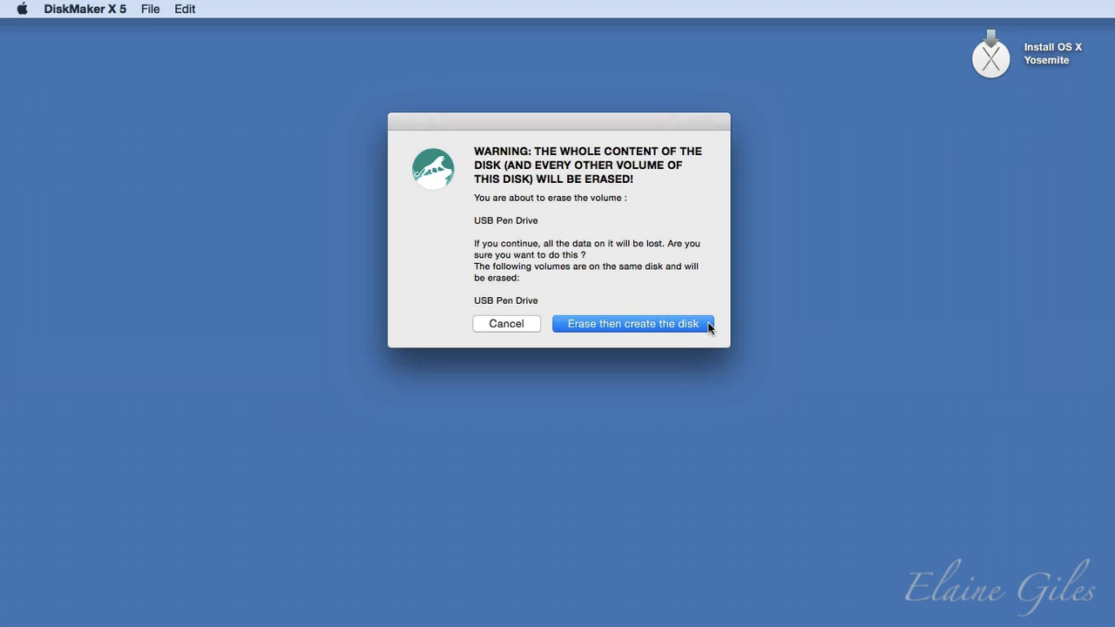
{"action": "left_click", "coordinate": [708, 323]}
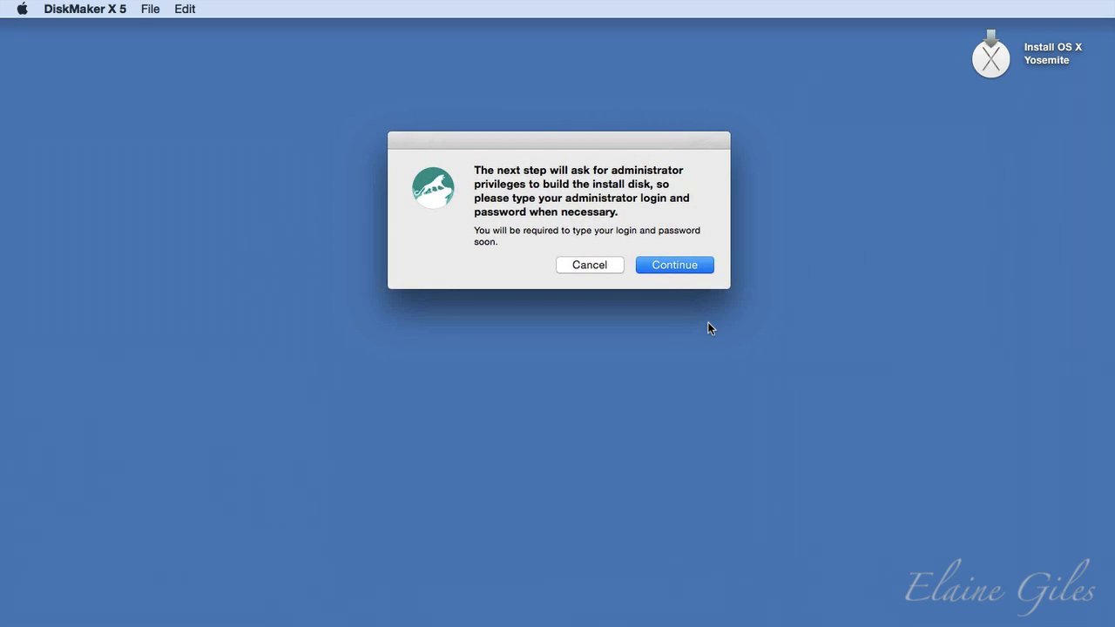
{"action": "left_click", "coordinate": [710, 266]}
Step: Enter the administrator password to authorise building the install disk
{"action": "left_click", "coordinate": [710, 266]}
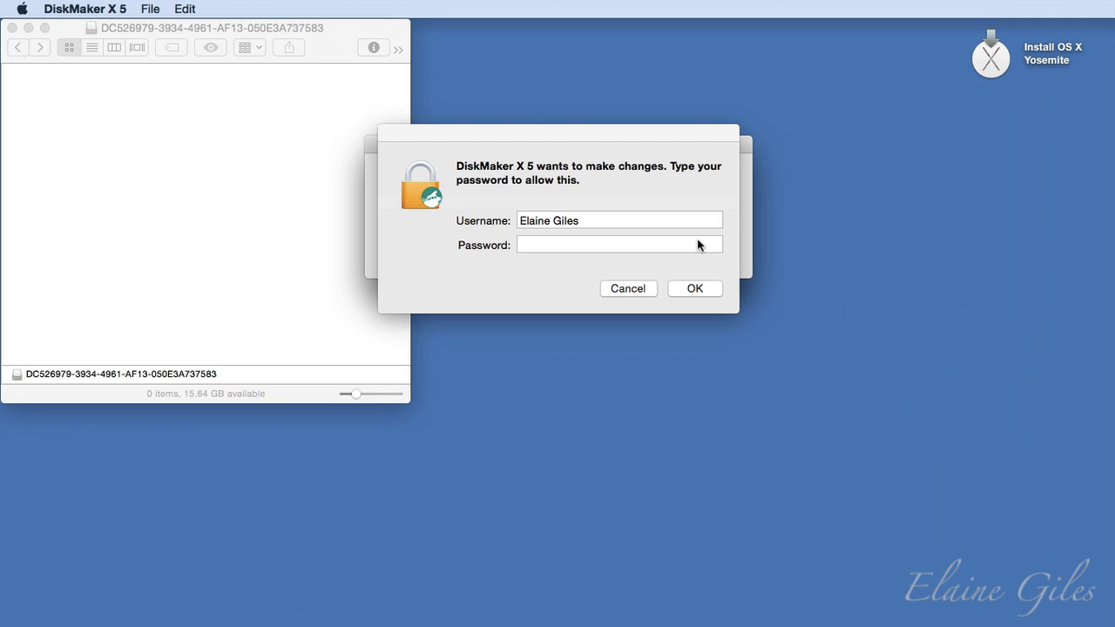
{"action": "left_click", "coordinate": [697, 243]}
{"action": "type", "text": "•••"}
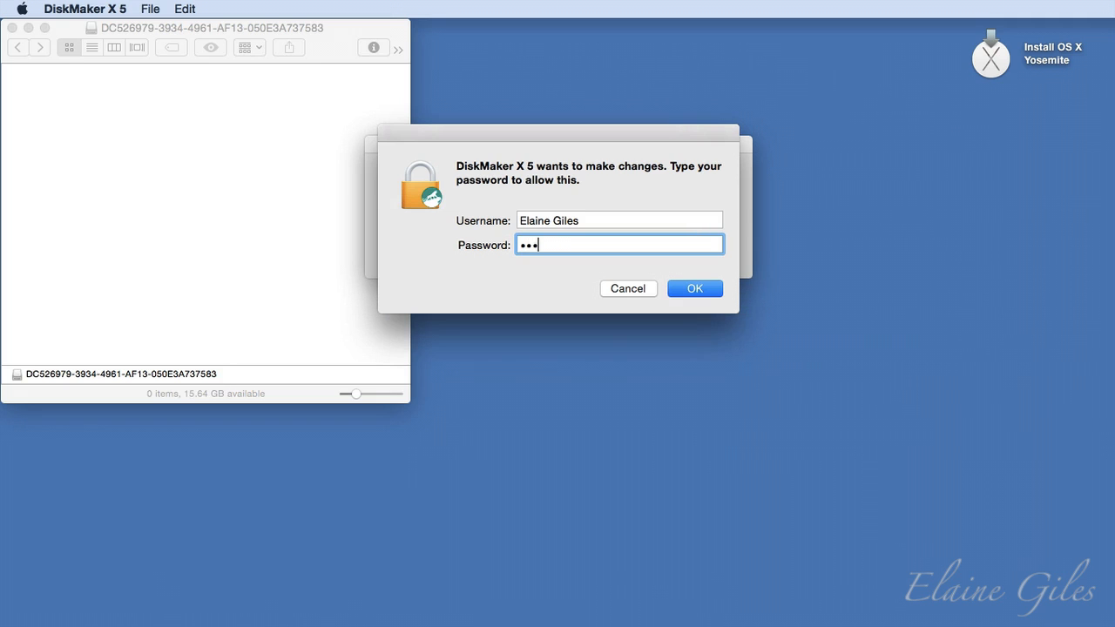
{"action": "type", "text": "•••••"}
{"action": "key", "text": "Return"}
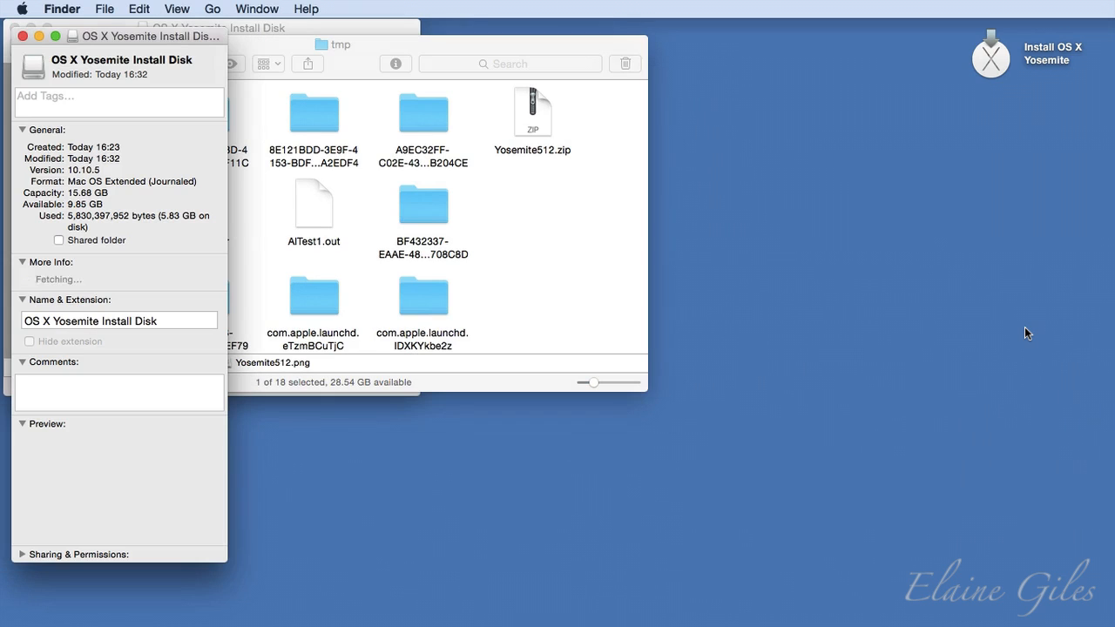
Step: Paste the Yosemite X icon onto the OS X Yosemite Install Disk in its Info window
{"action": "key", "text": "super+v"}
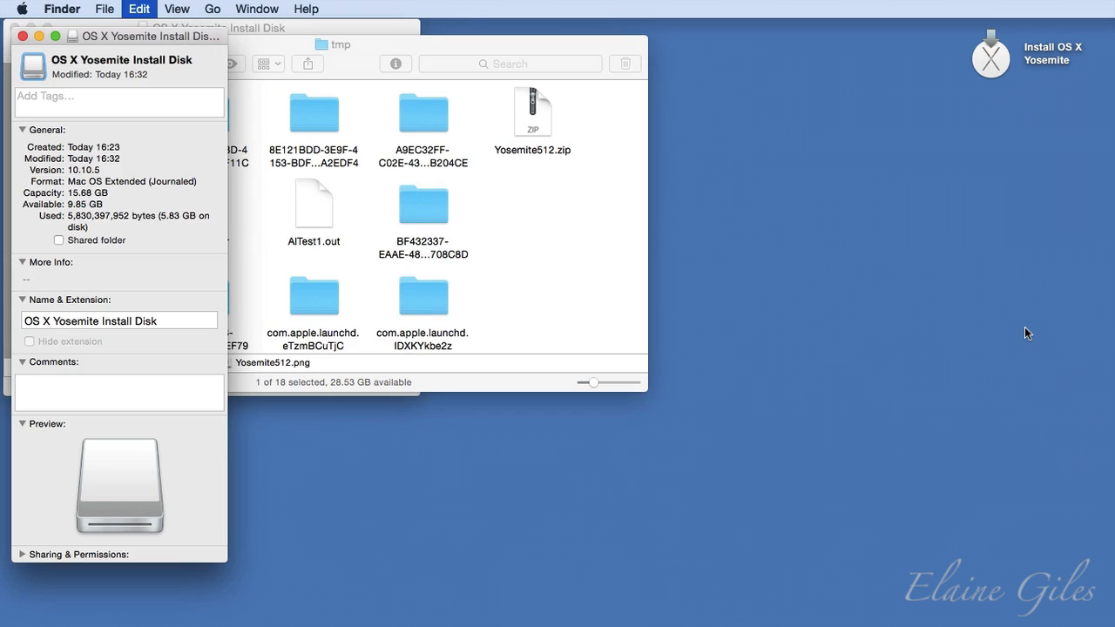